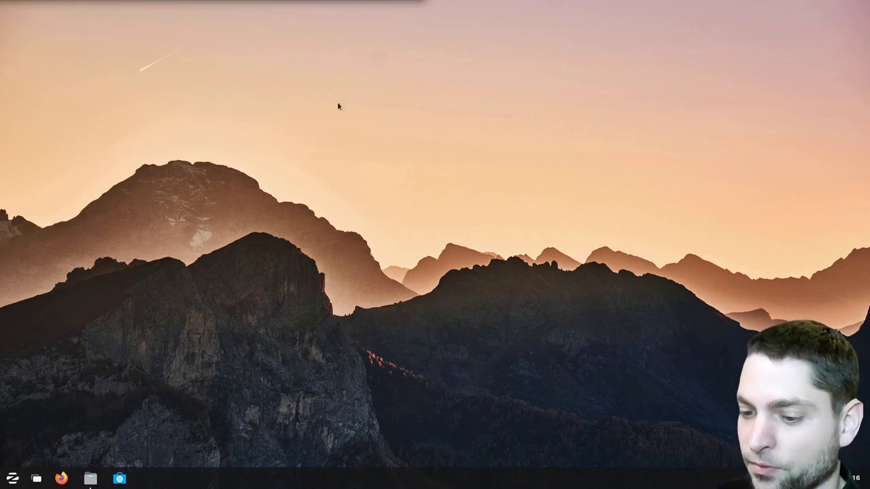
Remove Software from dock favorites and open Heroic's Flathub page at its command-line install instructions.
right_click(121, 480)
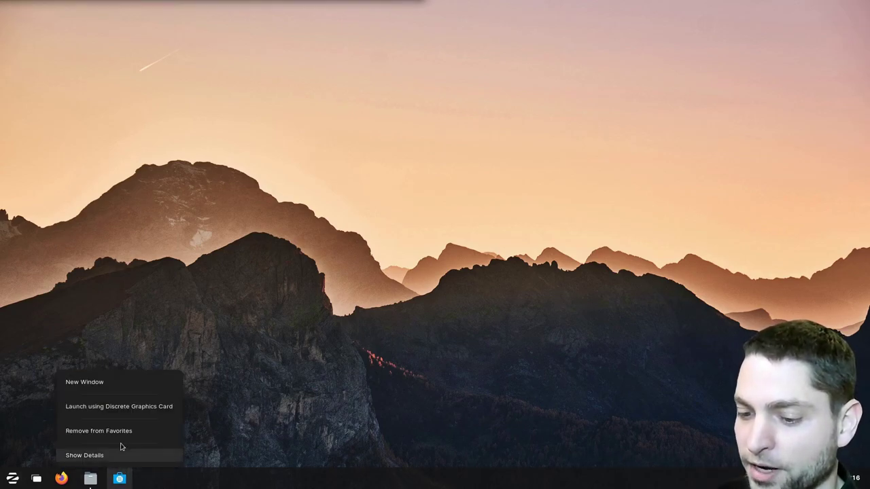
click(167, 433)
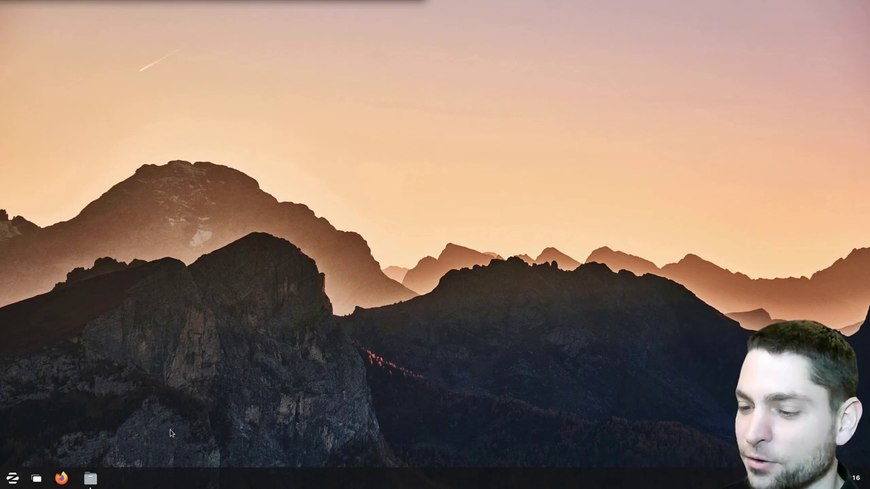
click(61, 480)
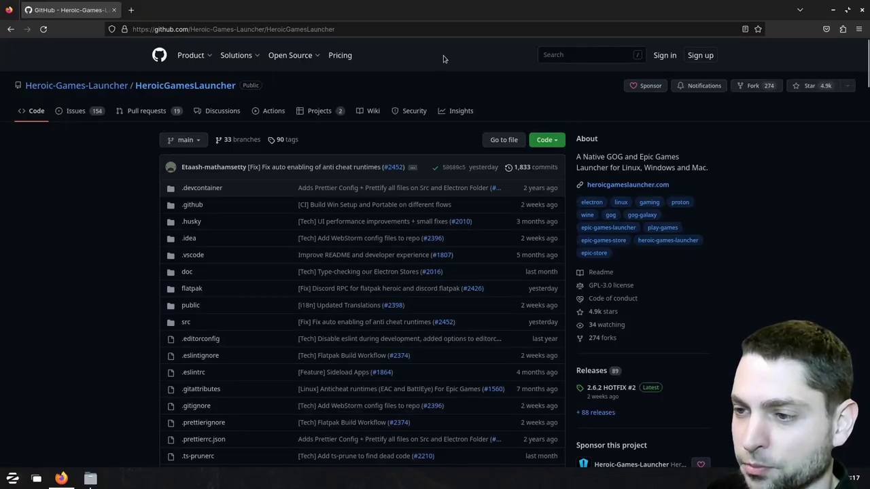
scroll(442, 76, down, 15)
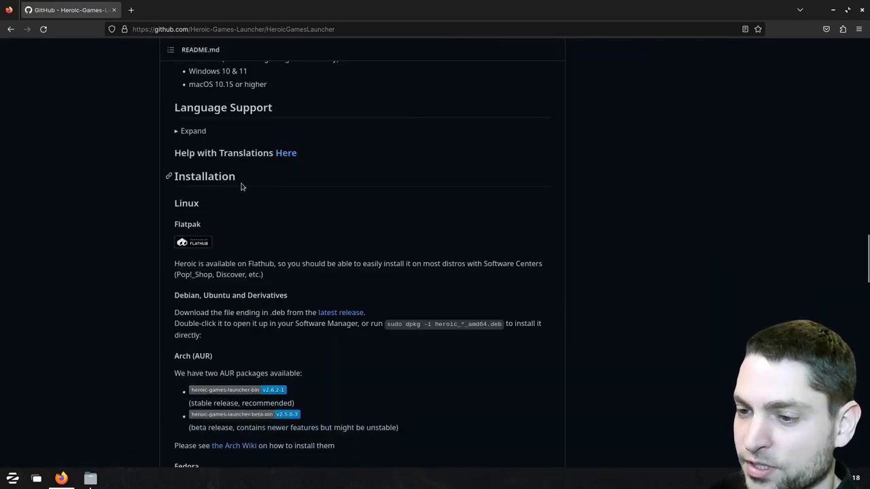
click(192, 245)
scroll(206, 161, down, 10)
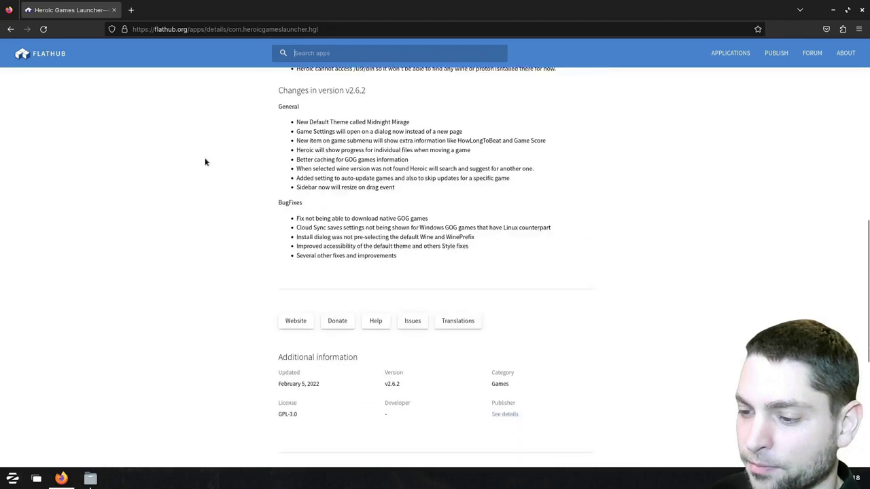
scroll(206, 161, down, 3)
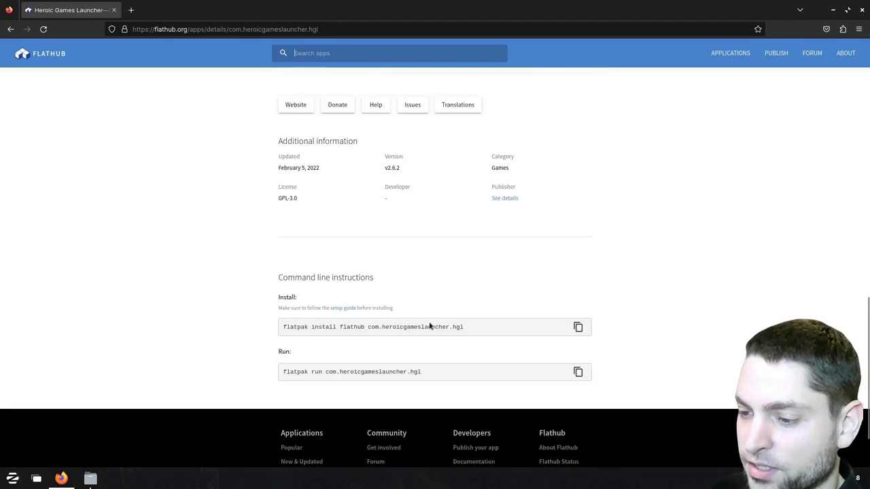
Install com.heroicgameslauncher.hgl from Flathub via flatpak in the terminal, confirming with y.
click(578, 328)
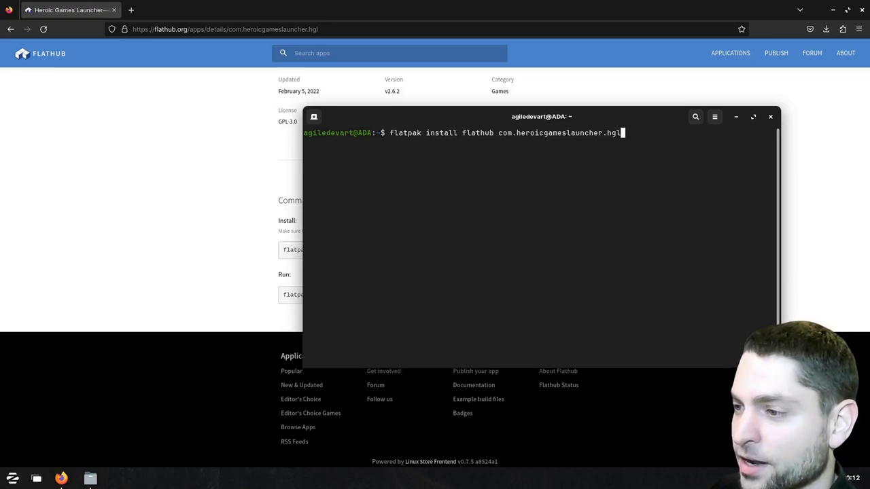
key(Return)
text(y)
key(Return)
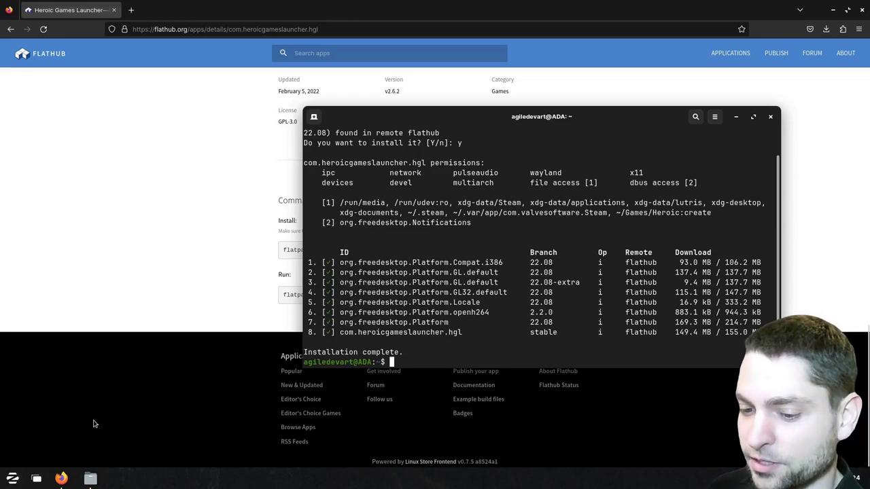
Launch Heroic from the Games menu, dismiss the 2.6.2 changelog and start Epic Games login.
click(13, 477)
click(85, 271)
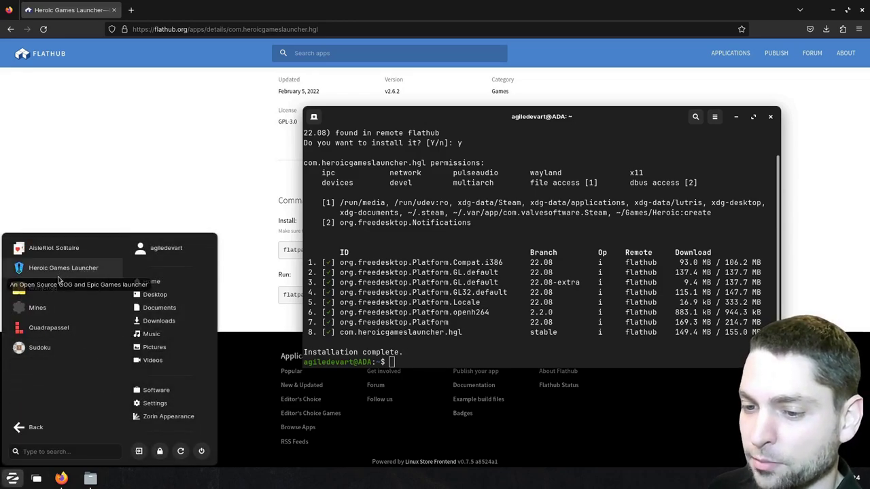
click(105, 275)
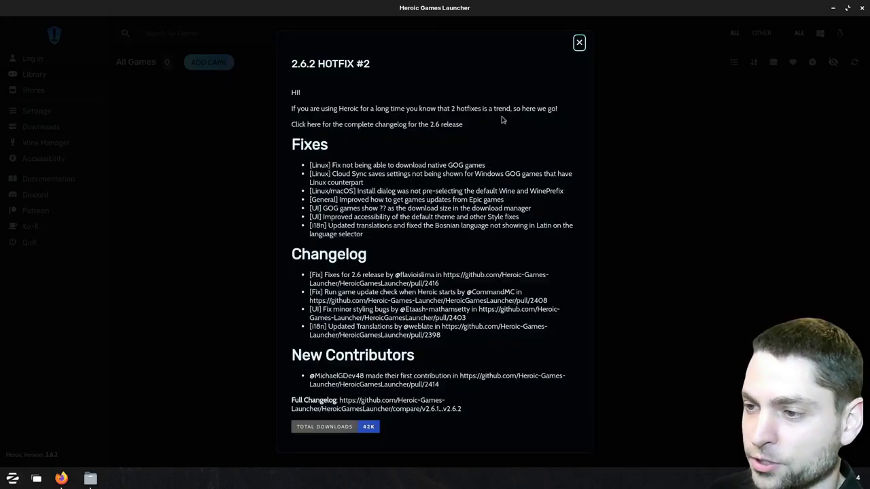
click(580, 42)
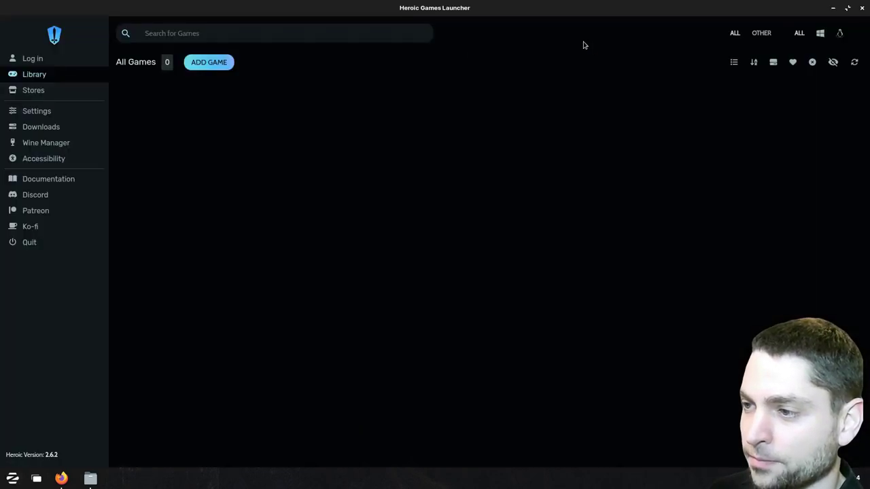
click(32, 59)
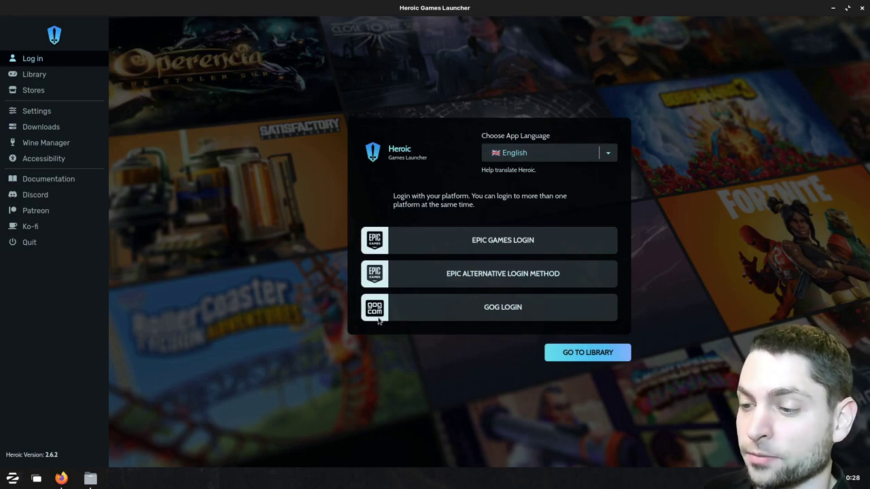
click(529, 242)
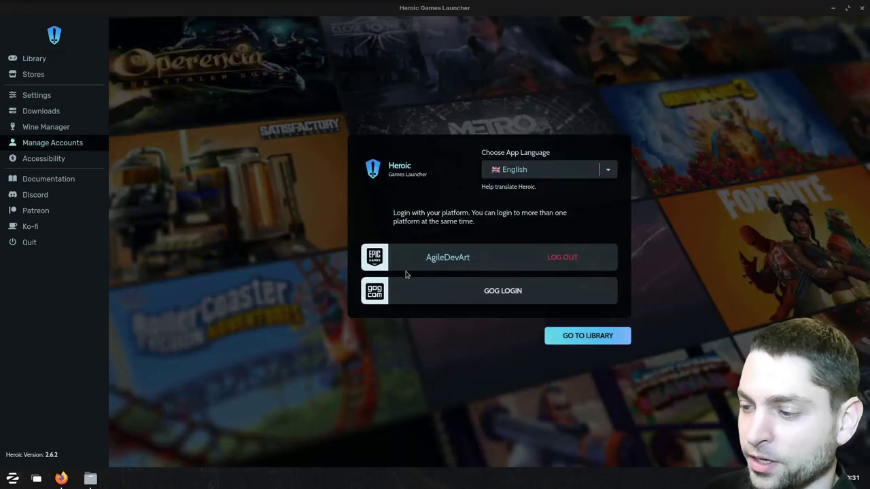
click(587, 335)
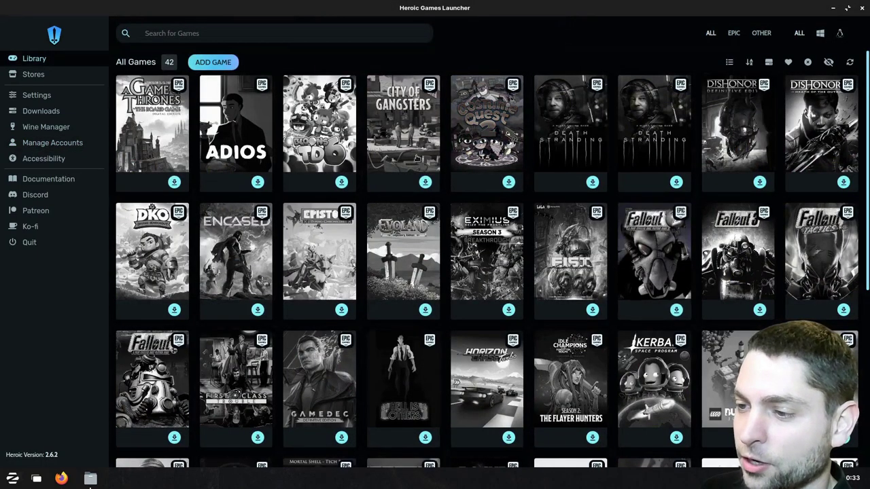
scroll(486, 258, down, 1)
scroll(486, 258, down, 5)
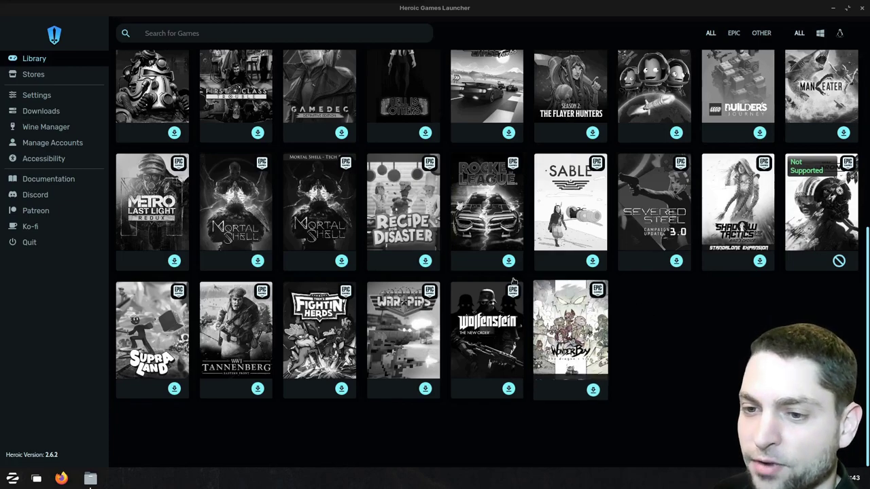
Refresh the Wine Manager list and download Wine-GE-Proton7-37.
click(61, 129)
click(536, 57)
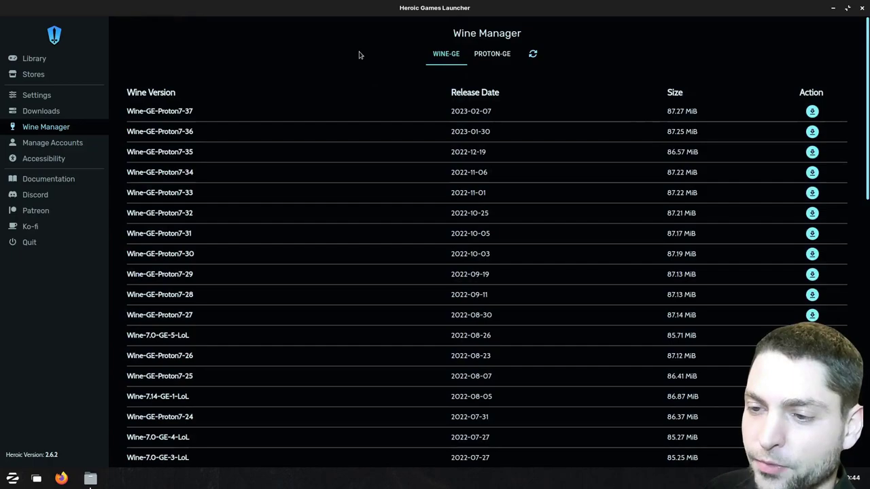
scroll(867, 76, down, 1)
drag(867, 76, 867, 19)
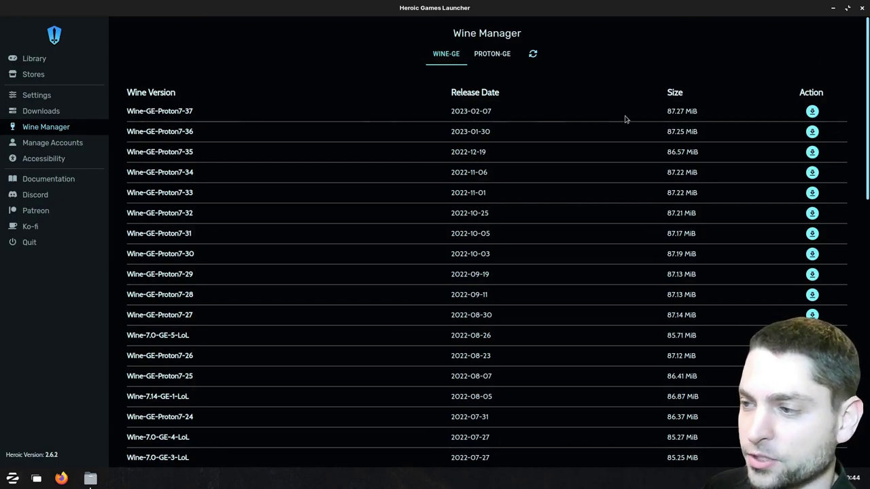
click(810, 114)
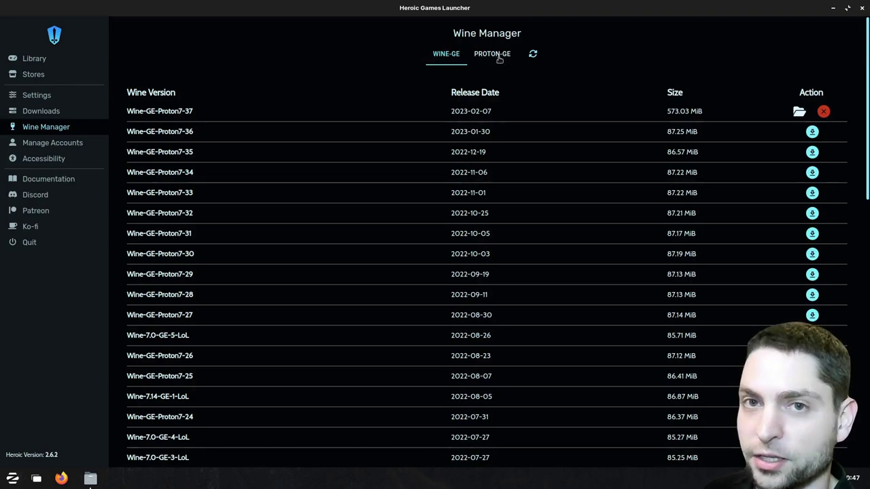
Download Wine-7.2-GE-2 from the Wine-GE list and return to the Library.
click(499, 57)
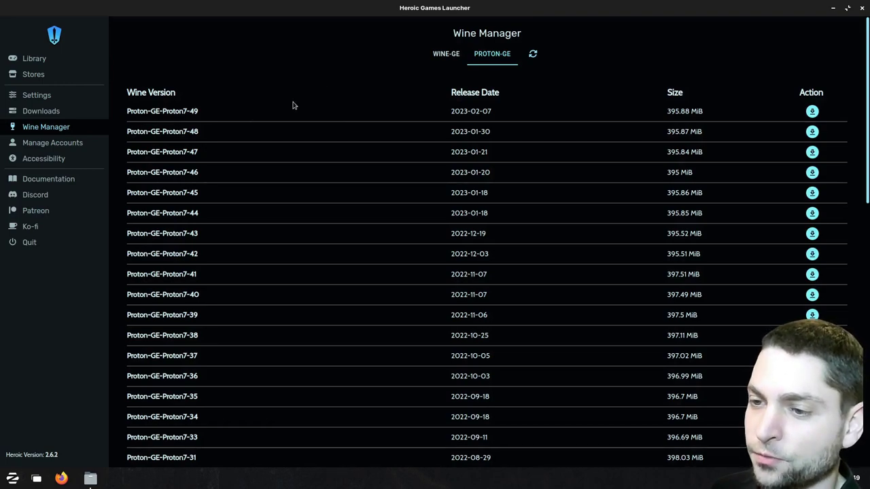
click(442, 54)
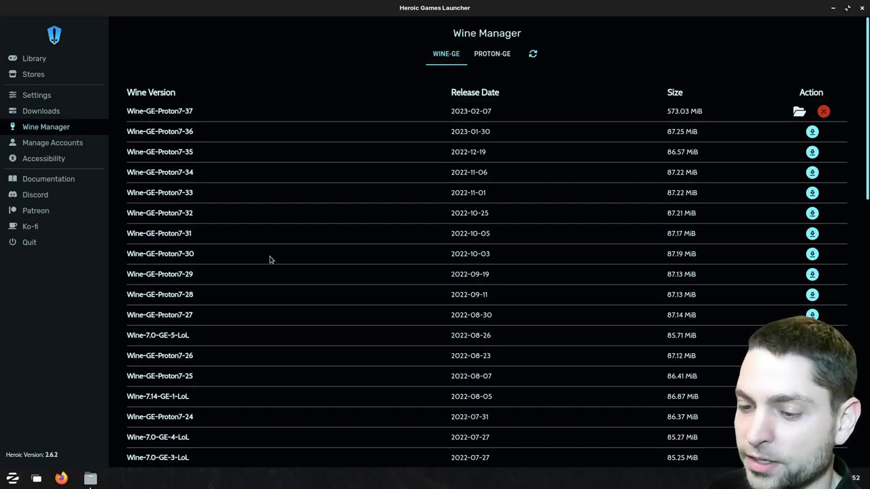
scroll(271, 251, down, 5)
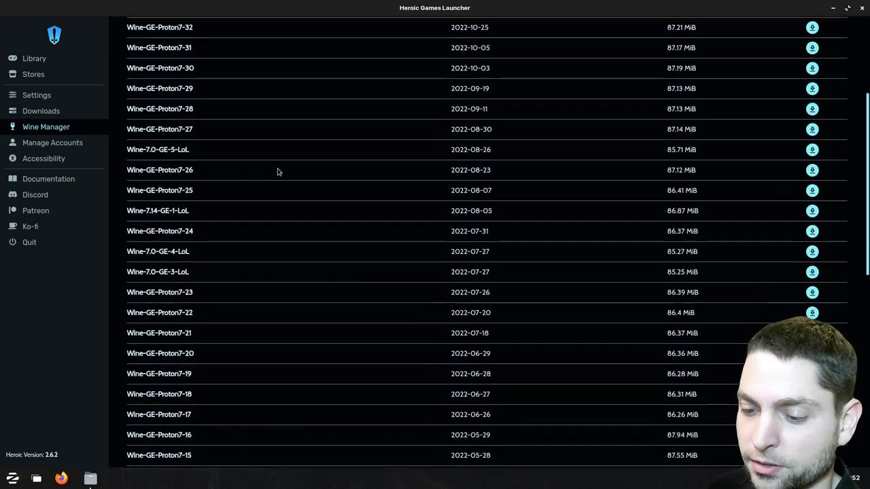
scroll(272, 204, down, 12)
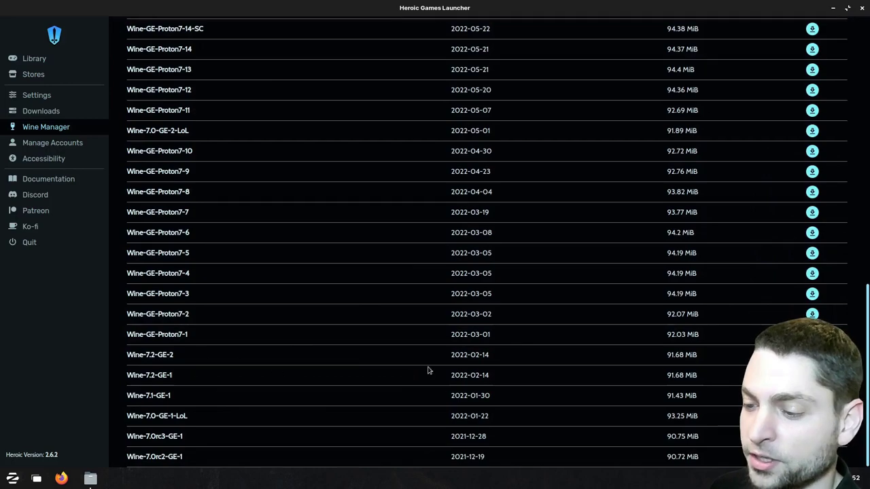
click(812, 355)
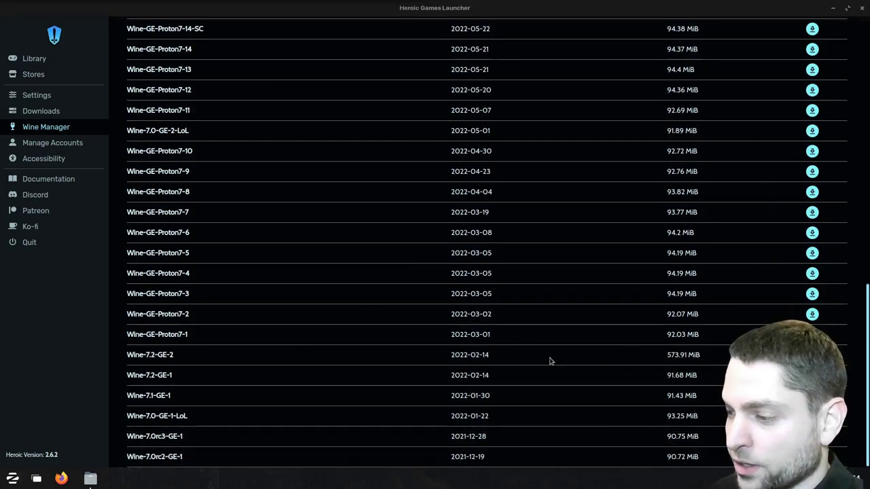
click(34, 59)
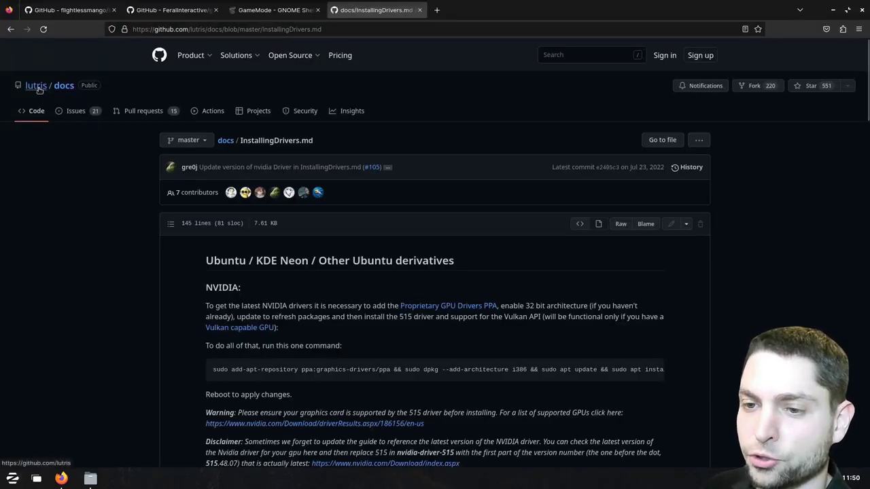
Scroll the Lutris drivers guide to AMD / Intel and select the kisak-mesa install command.
mouse_move(39, 90)
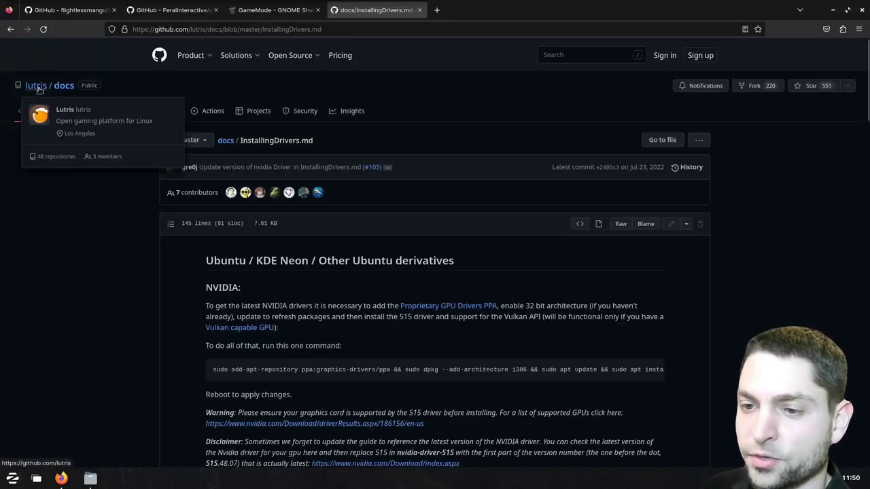
scroll(544, 163, down, 4)
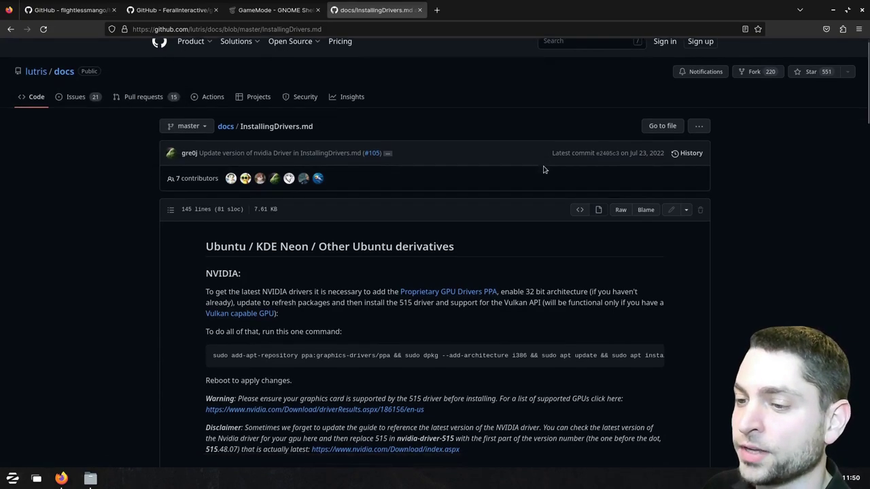
scroll(545, 168, down, 2)
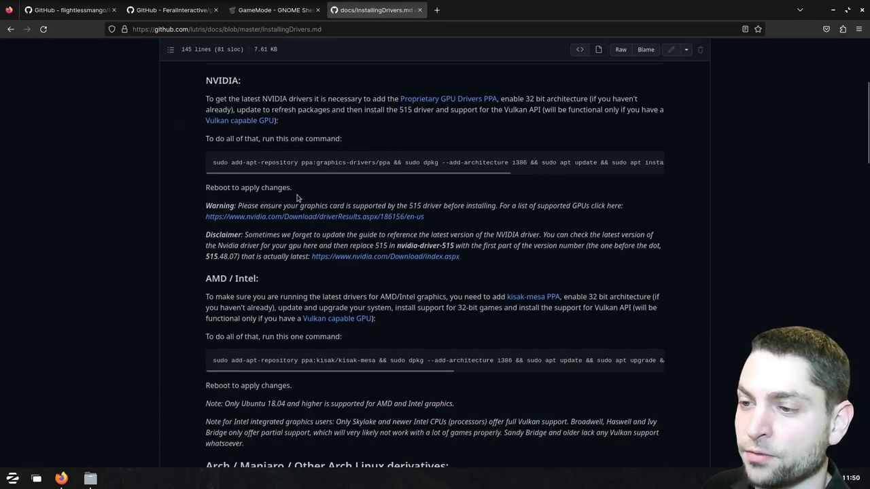
scroll(475, 231, down, 2)
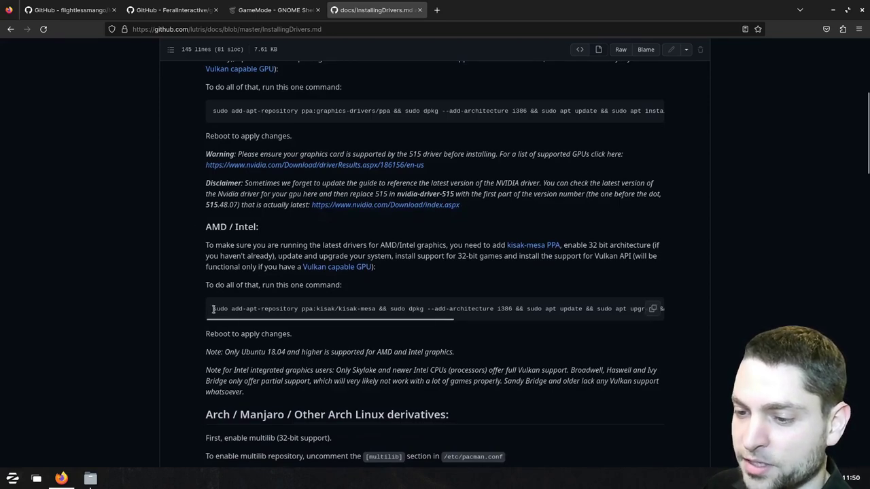
drag(213, 309, 653, 310)
Copy the kisak-mesa driver command and run it in a new terminal.
click(653, 309)
key(ctrl+alt+t)
key(ctrl+shift+v)
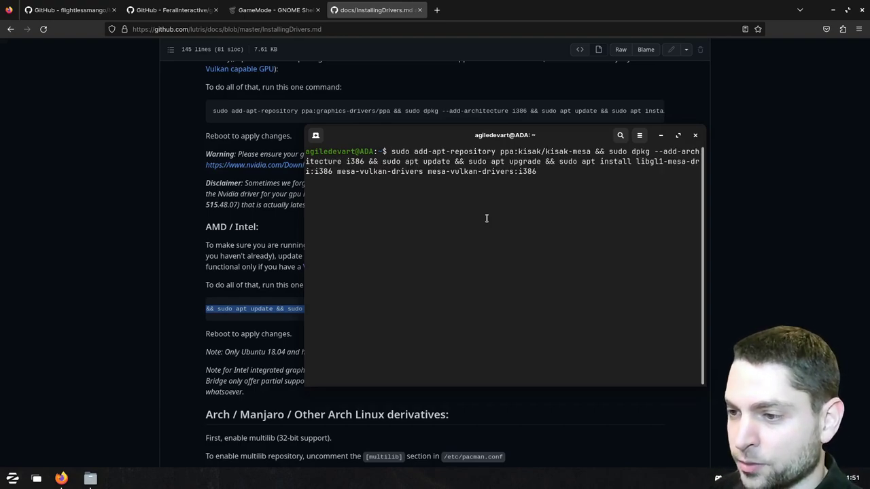
key(Return)
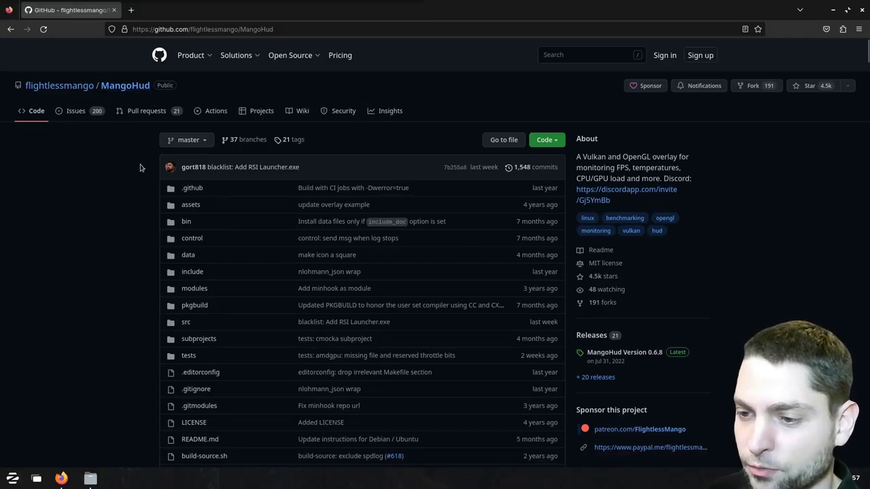
Scroll the MangoHud README to its Flatpak section and copy the install command.
scroll(140, 168, down, 10)
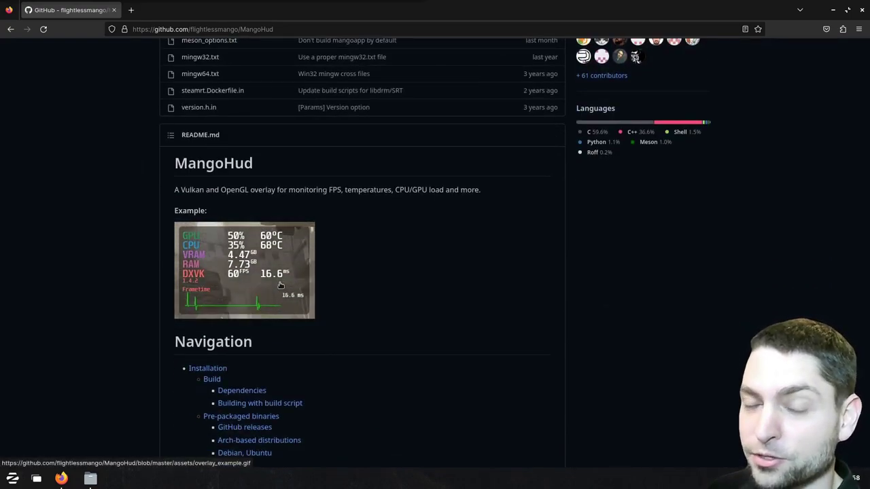
scroll(371, 251, down, 20)
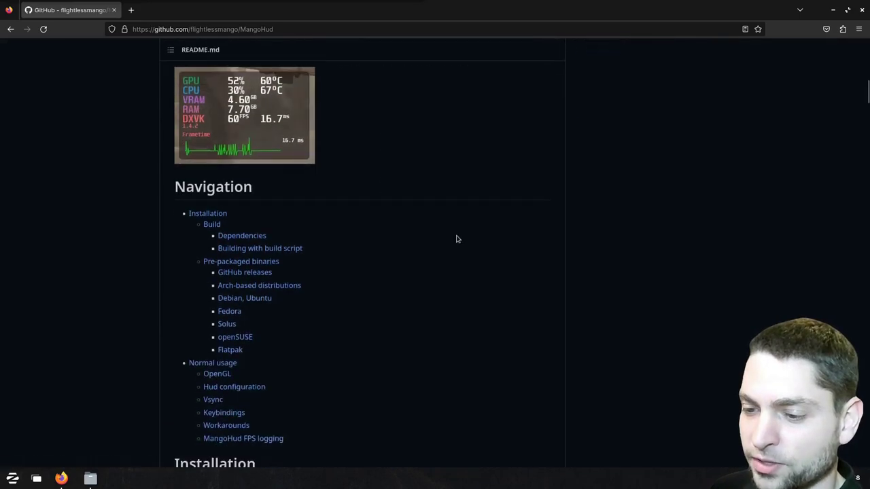
scroll(380, 129, down, 10)
click(540, 170)
Run the MangoHud flatpak install in a terminal, answering y and choosing option 2 (22.08).
key(ctrl+alt+t)
right_click(453, 170)
click(479, 195)
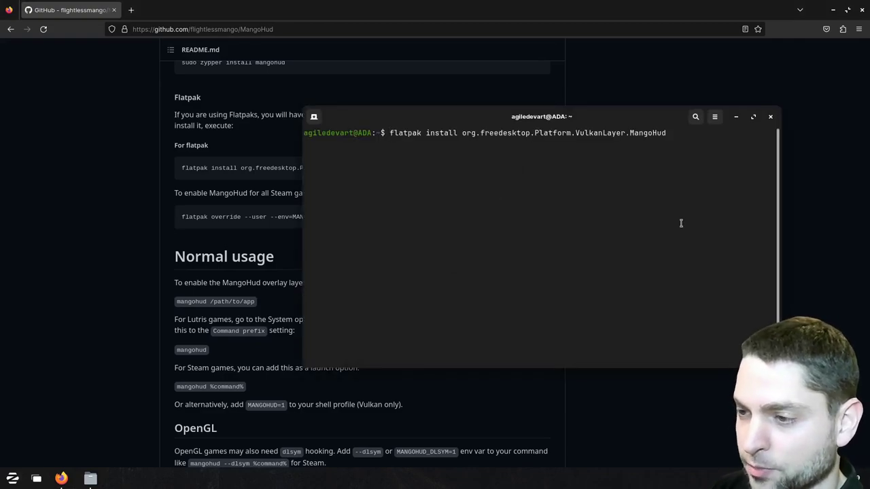
key(Return)
text(y)
key(Return)
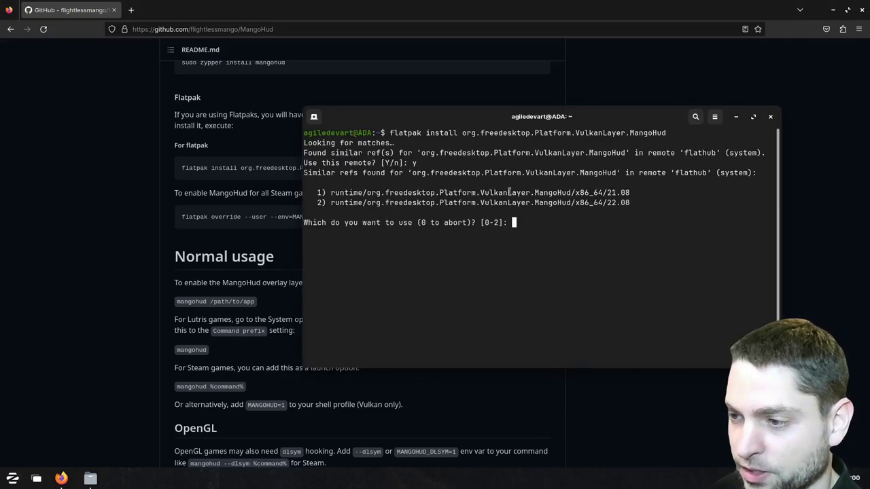
text(2)
key(Return)
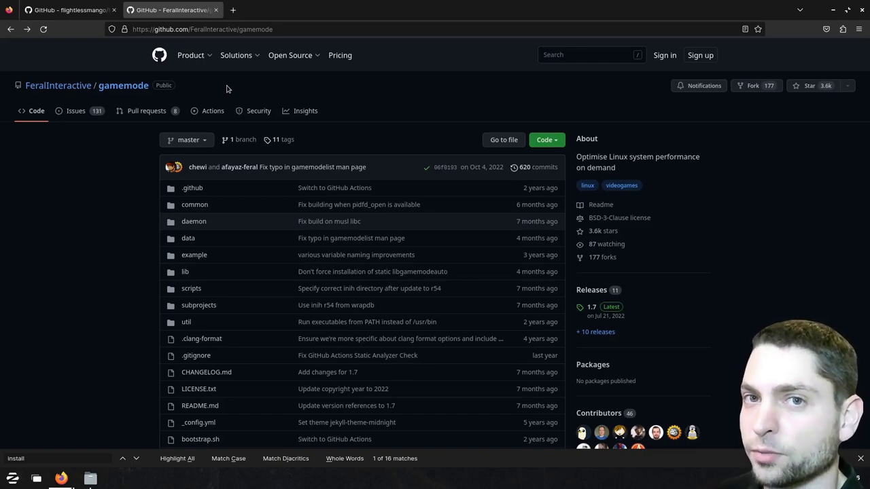
Clear the find bar and run 'sudo apt install gamemode' in a new terminal.
key(ctrl+a)
key(BackSpace)
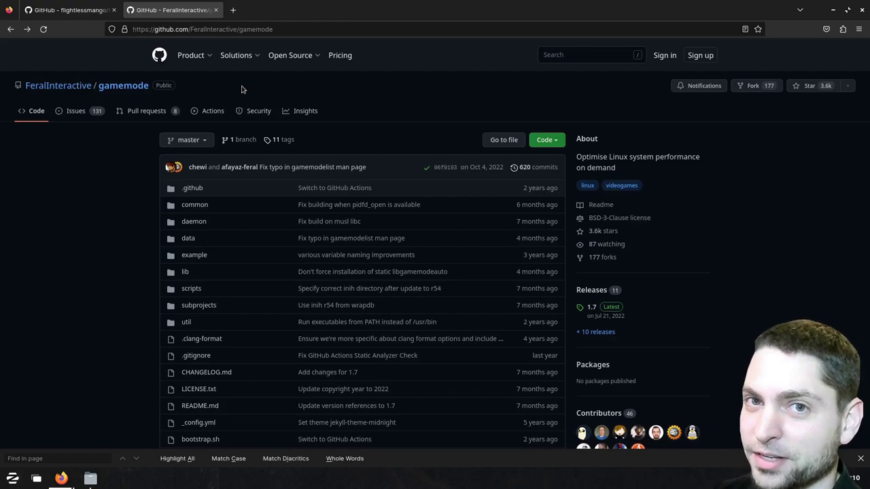
key(ctrl+alt+t)
text(sudo apt install gamemode)
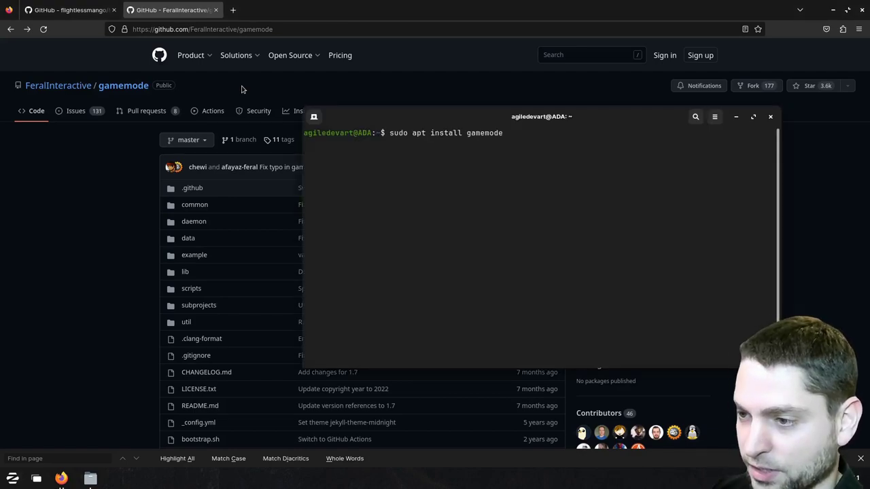
key(Return)
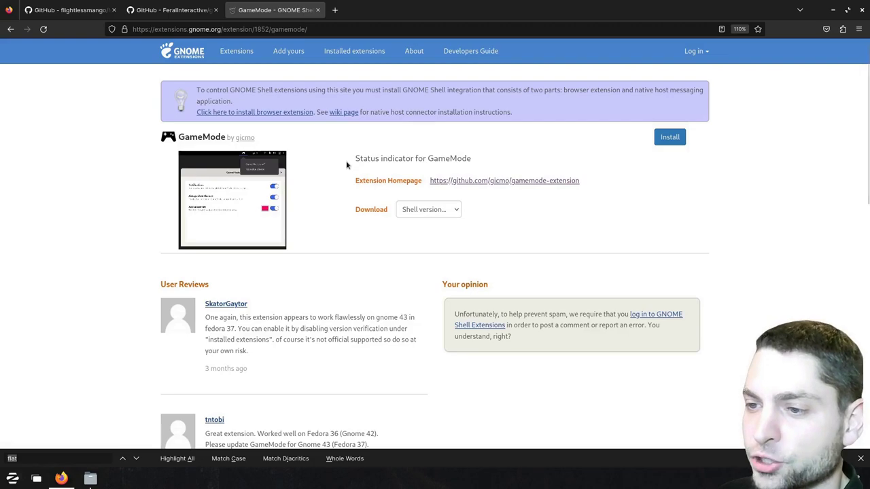
Add the GNOME Shell integration add-on to Firefox from the extensions site.
click(286, 113)
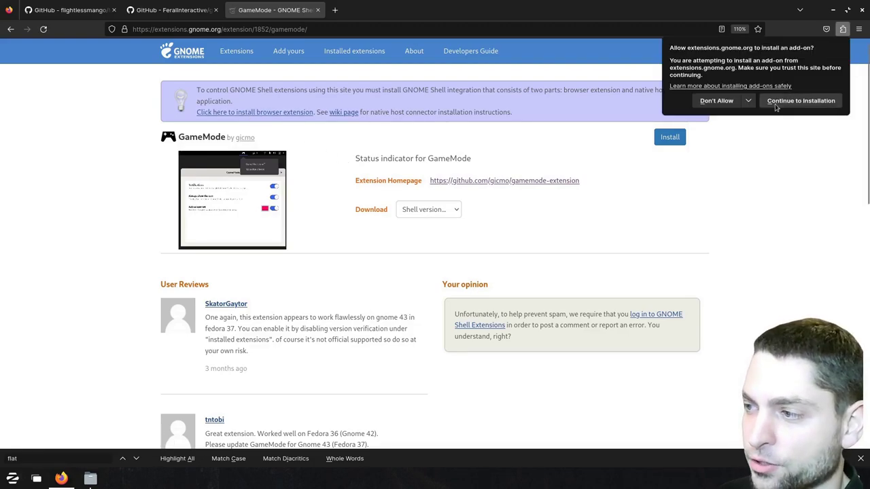
click(826, 107)
click(829, 116)
click(845, 101)
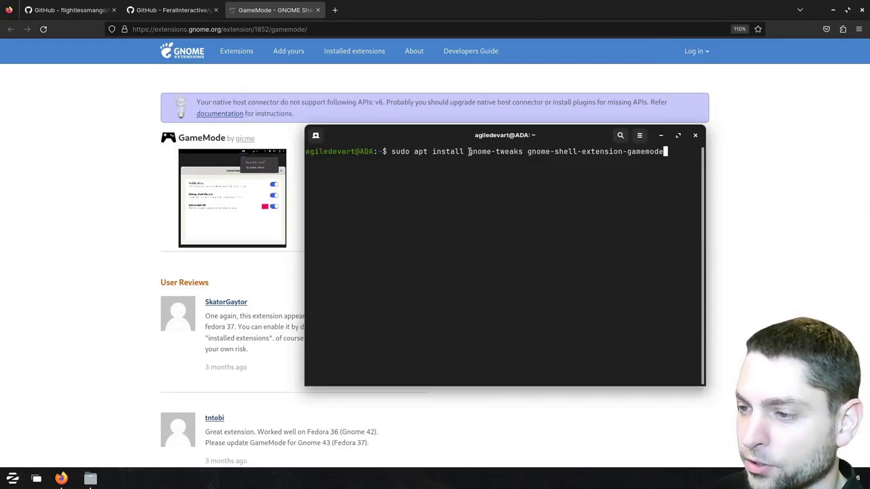
Run 'sudo apt install gnome-tweaks gnome-shell-extension-gamemode' and return to the GameMode extension page.
drag(467, 151, 664, 152)
click(676, 191)
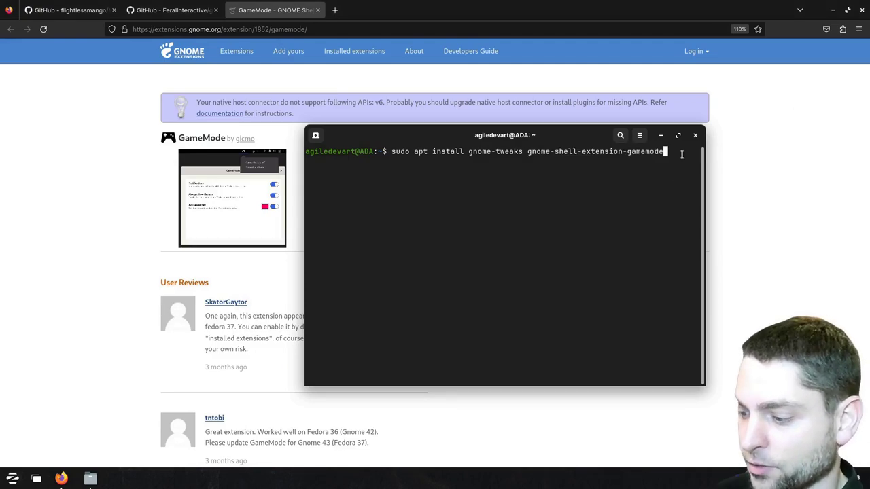
key(Return)
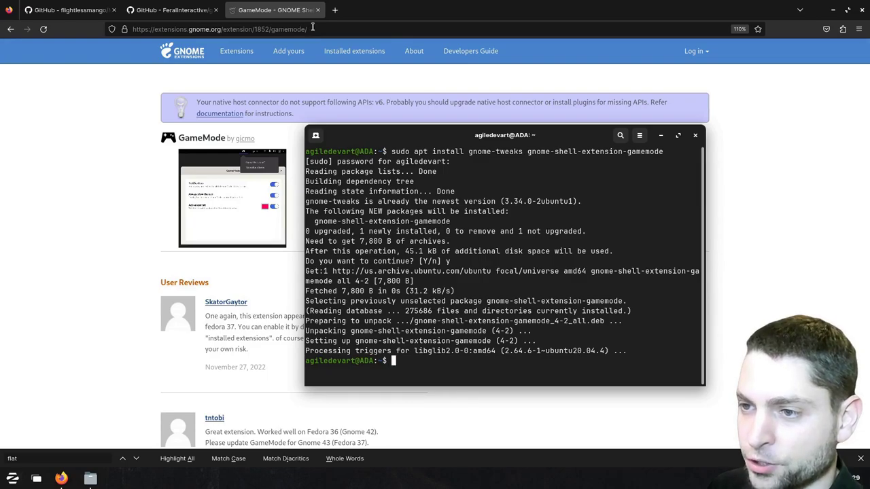
click(571, 82)
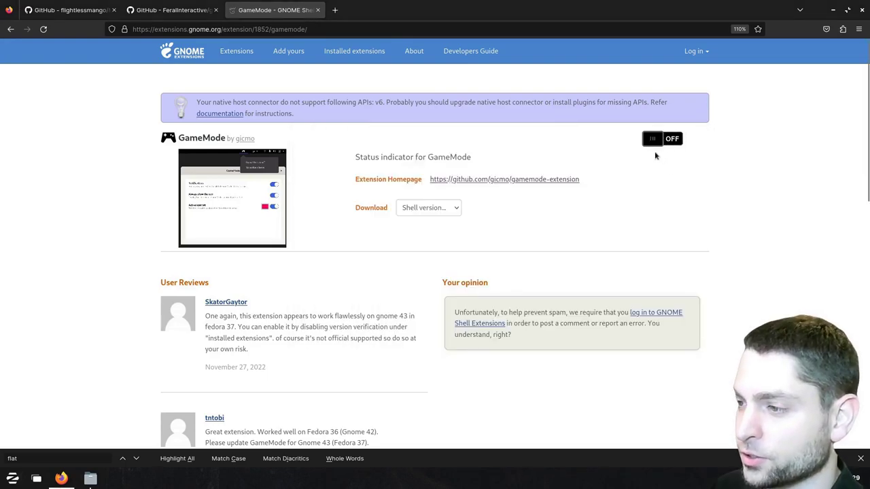
Switch on and install the GameMode extension, then enable 'Always show the icon' in its Extensions settings.
click(657, 139)
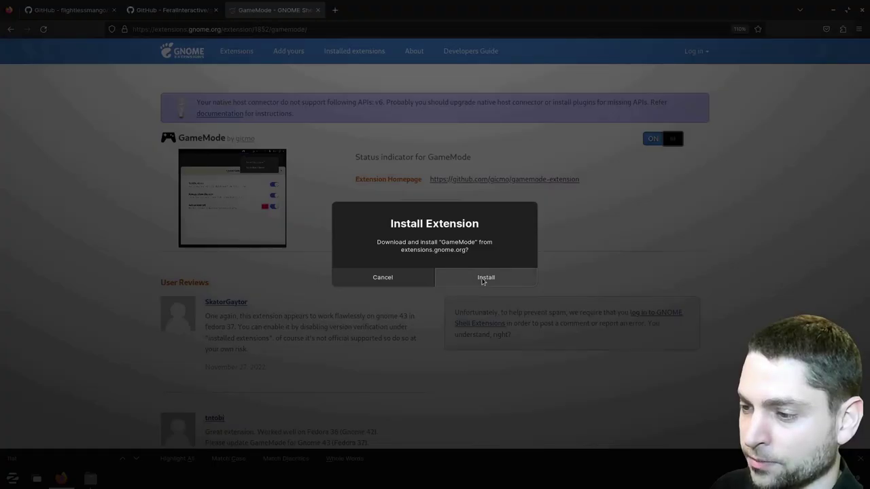
click(476, 278)
click(7, 475)
text(exten)
key(Return)
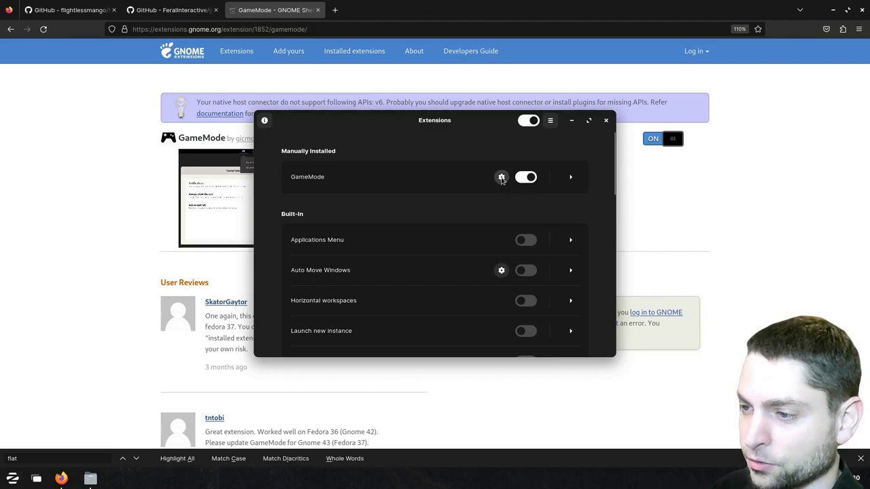
click(501, 176)
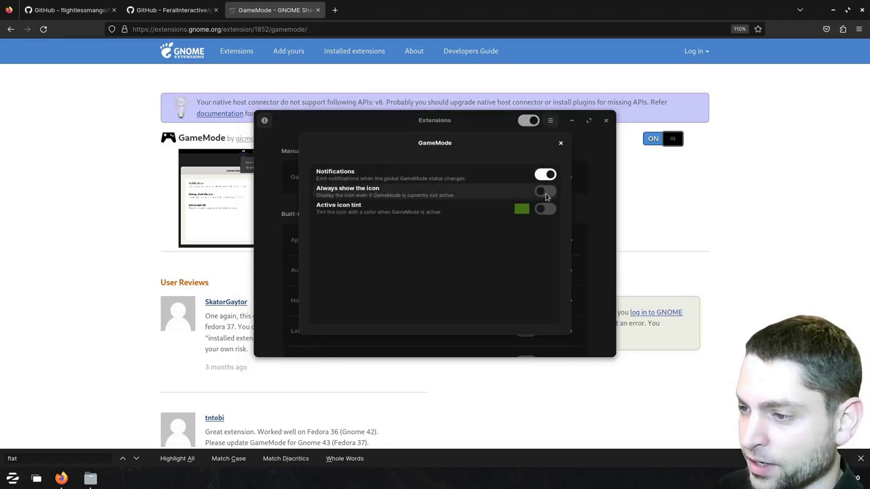
click(543, 194)
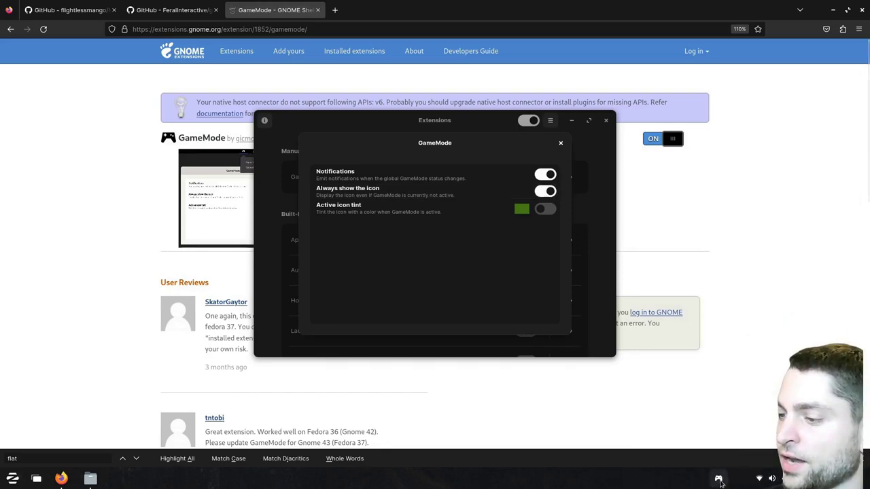
click(719, 479)
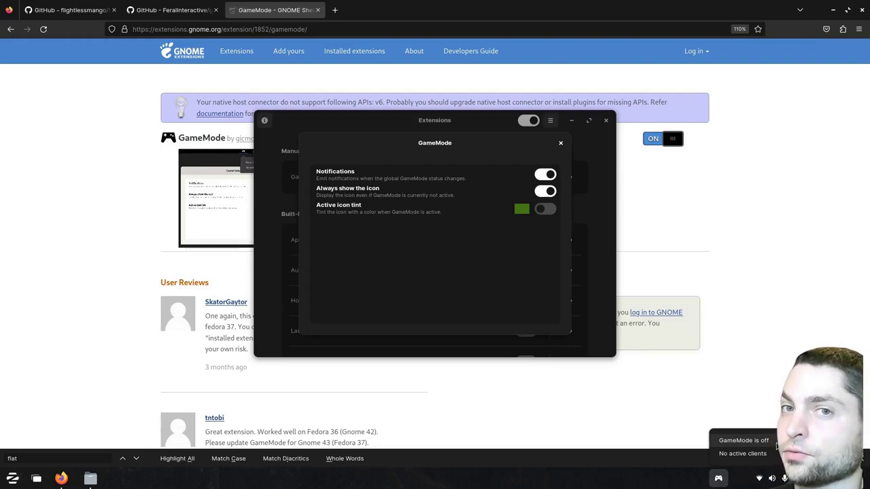
Install F.I.S.T.: Forged In Shadow Torch with Wine-GE-Proton7-37 as its Wine version.
click(605, 121)
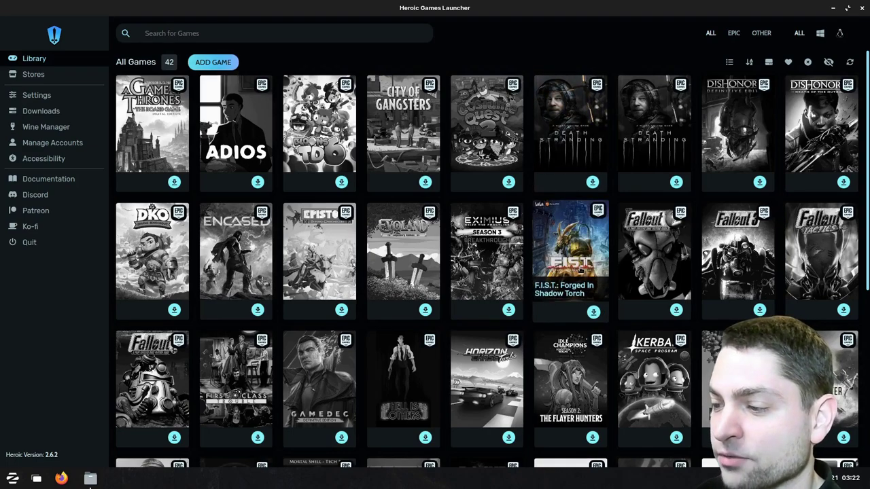
click(593, 312)
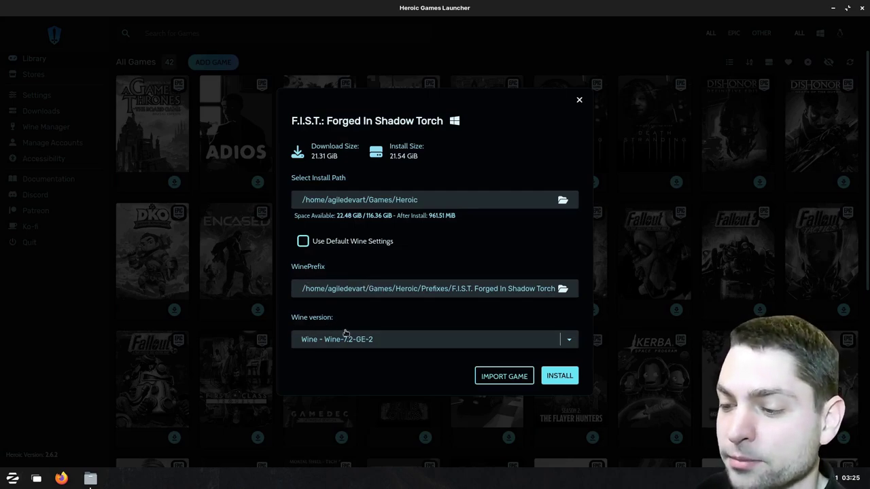
click(382, 342)
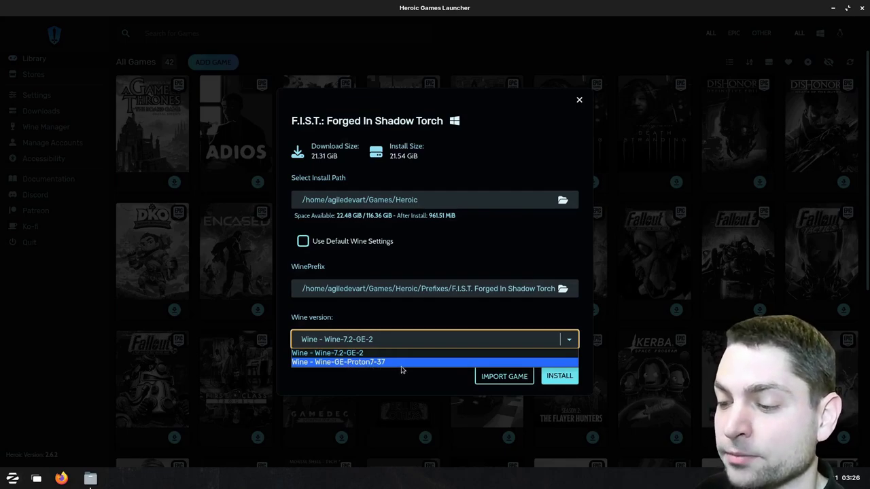
click(401, 365)
click(559, 376)
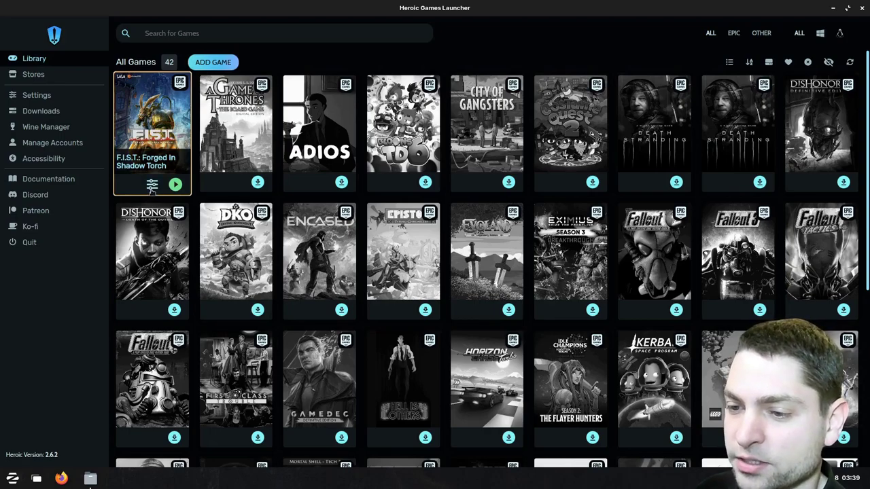
In F.I.S.T.'s Other game settings, enable Esync, Fsync, GameMode and MangoHud.
click(152, 186)
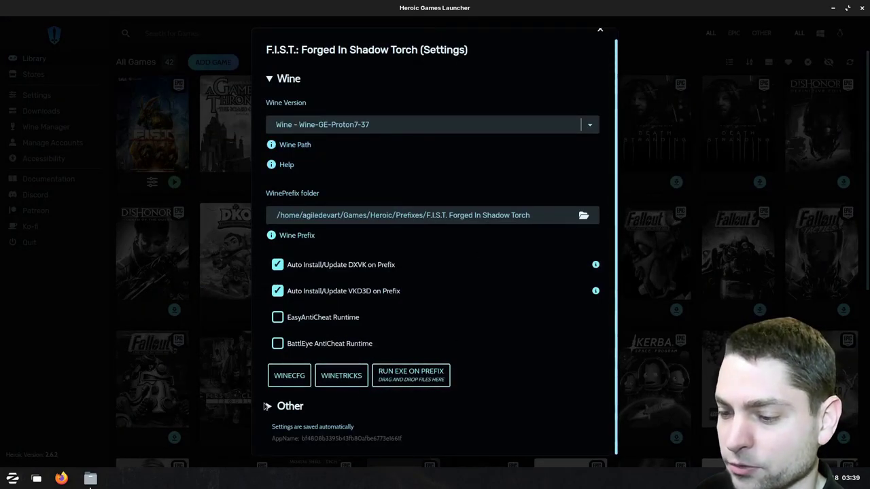
click(266, 406)
scroll(457, 182, down, 5)
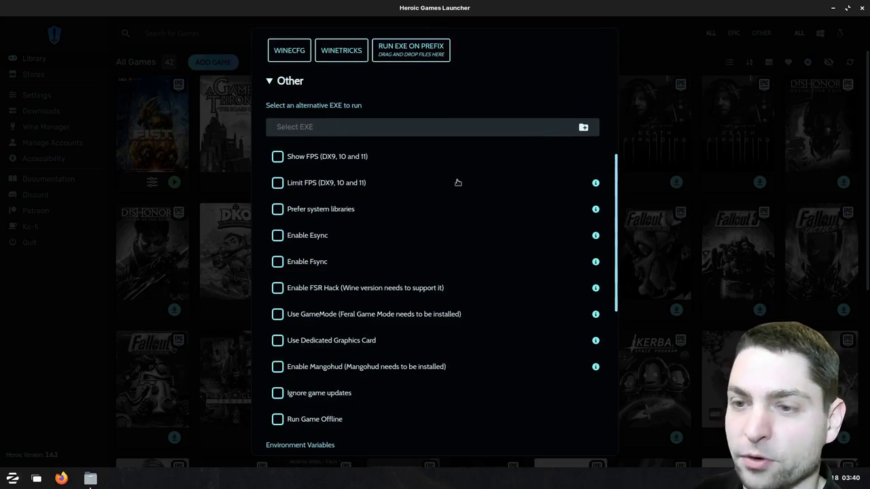
click(278, 235)
click(278, 263)
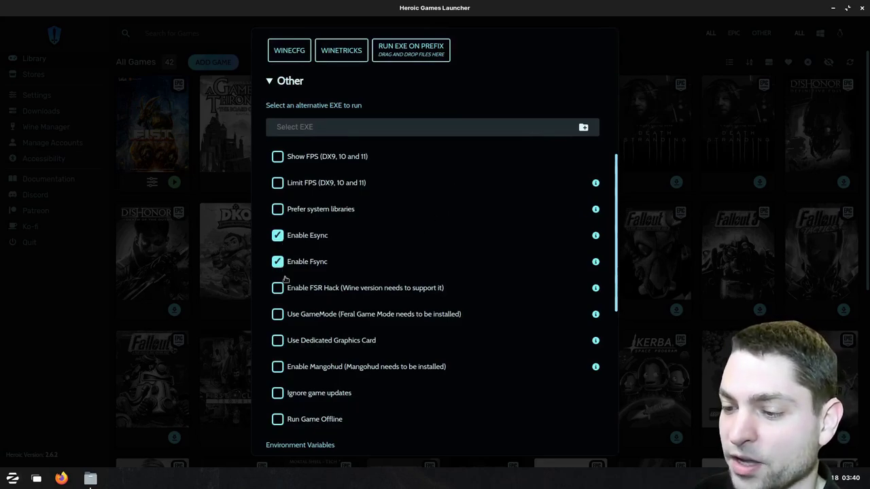
click(278, 314)
click(277, 367)
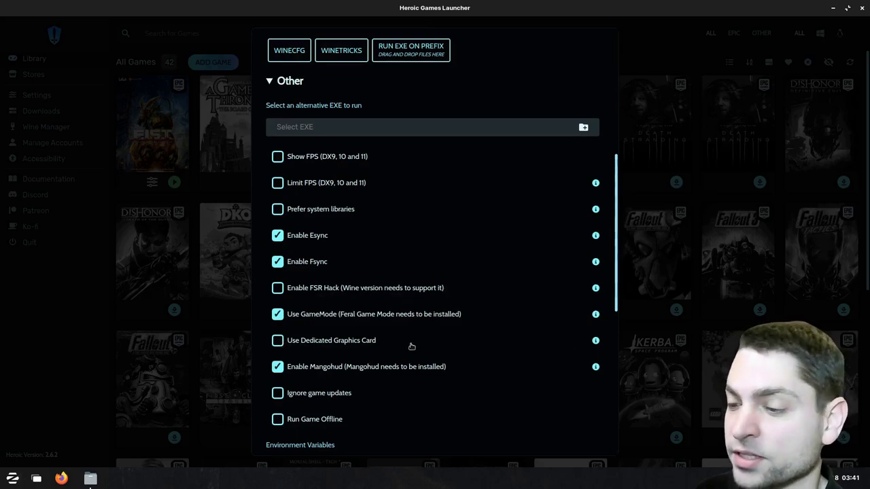
scroll(411, 346, up, 5)
click(601, 46)
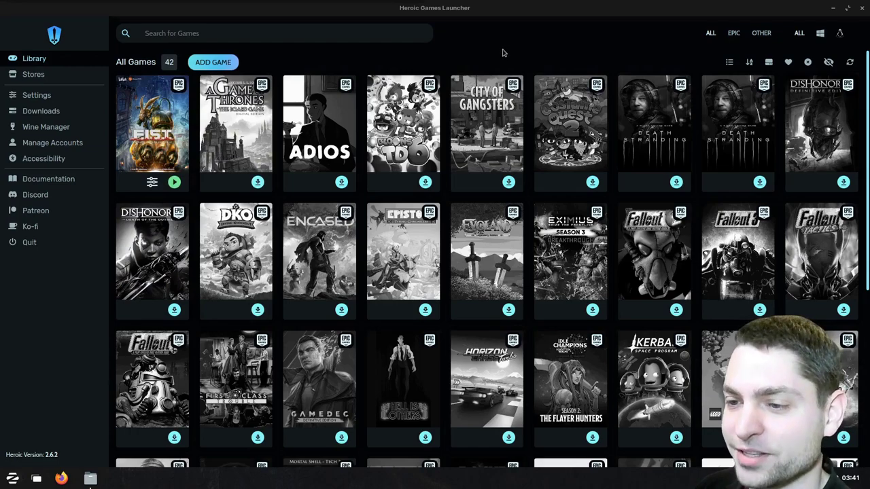
Launch F.I.S.T., accept the Visual C++ runtime, and install the UE4 prerequisites after accepting the license.
click(175, 183)
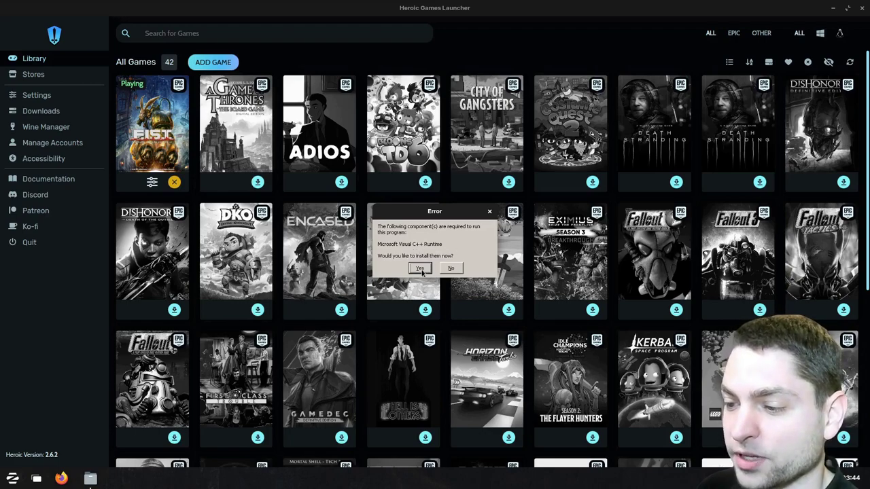
click(421, 268)
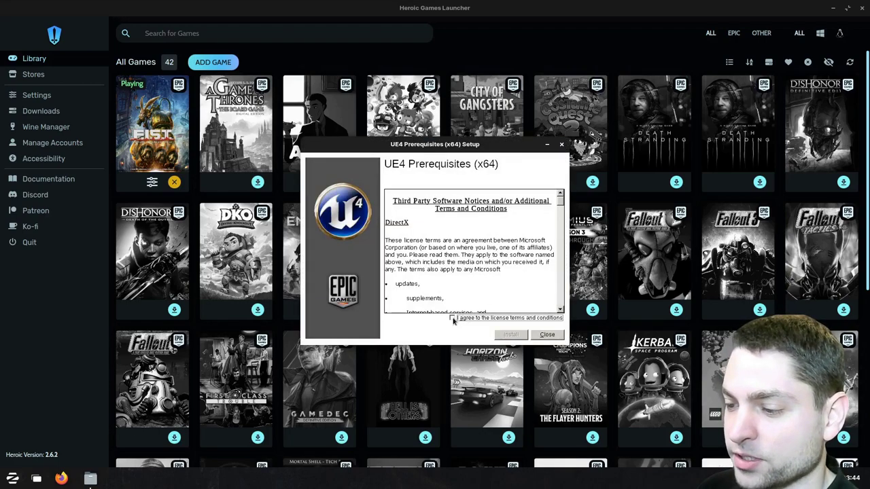
click(453, 319)
click(509, 334)
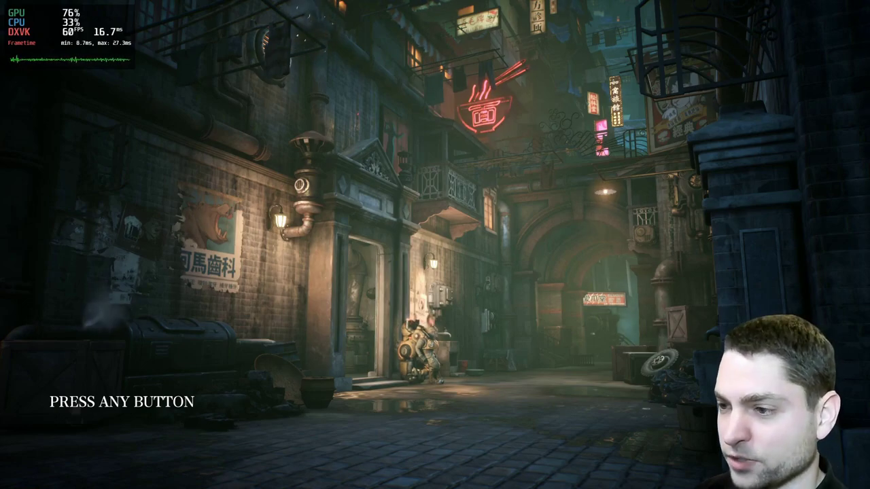
Get past the title screen and go to the game's Options video settings.
key(Return)
key(Down)
key(Return)
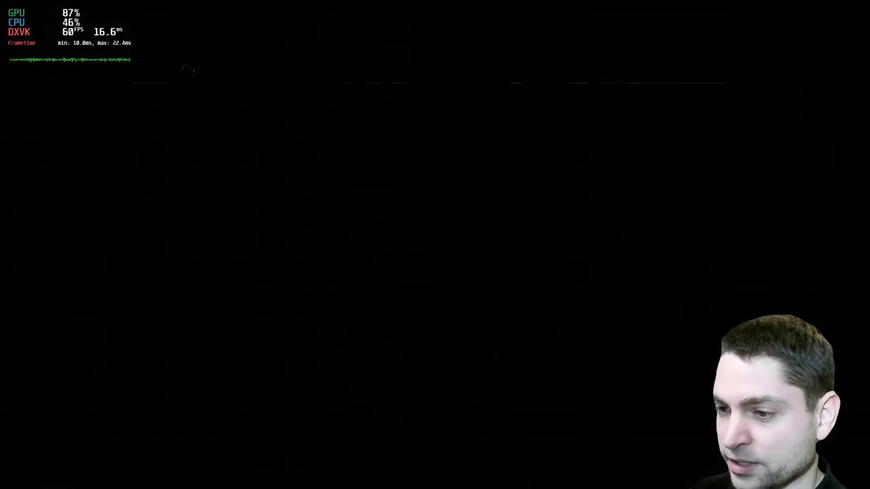
key(Down)
key(Down)
Set FPS No limit, V-Sync, anti-aliasing and SSAO On, shadows, textures and motion blur High.
key(Down)
key(Return)
key(Return)
key(Down)
key(Left)
key(Down)
key(Left)
key(Down)
key(Left)
key(Down)
key(Left)
key(Down)
key(Down)
key(Left)
key(Up)
key(Up)
key(Up)
key(Up)
key(Up)
key(Up)
key(Up)
key(Up)
key(Up)
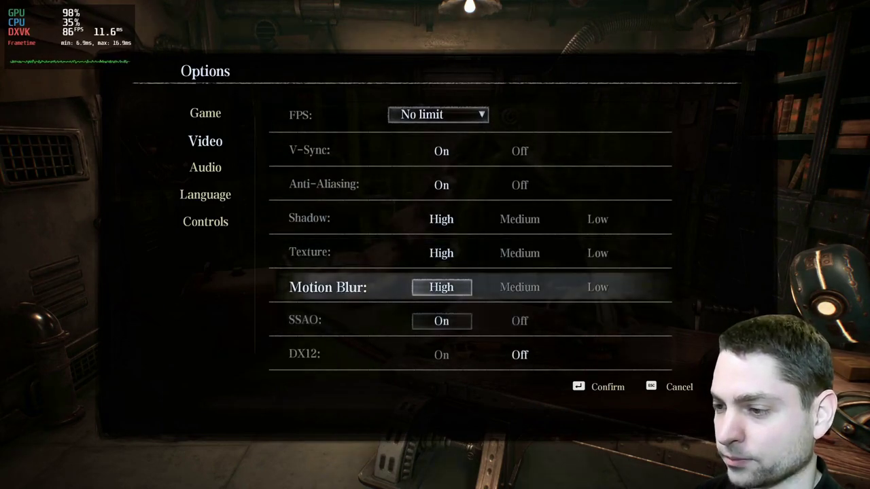
key(Return)
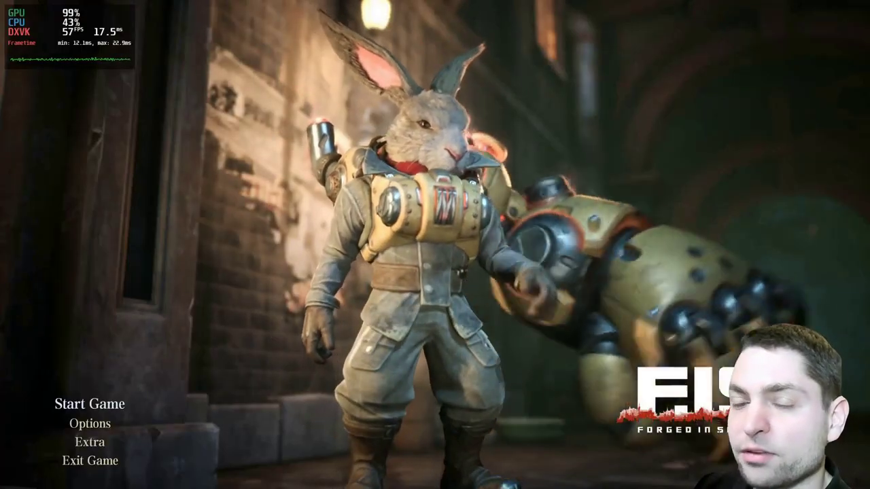